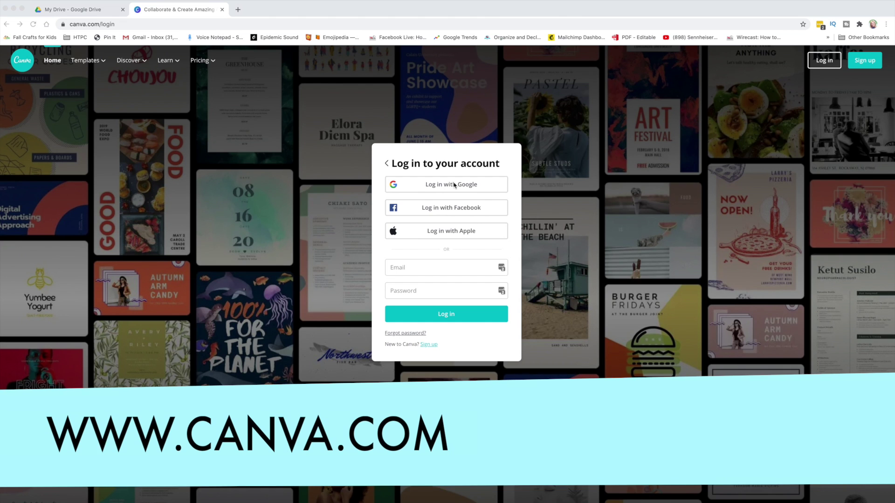
# Log in to the account by entering the e-mail address and the account password
pyautogui.click(426, 267)
pyautogui.click(420, 290)
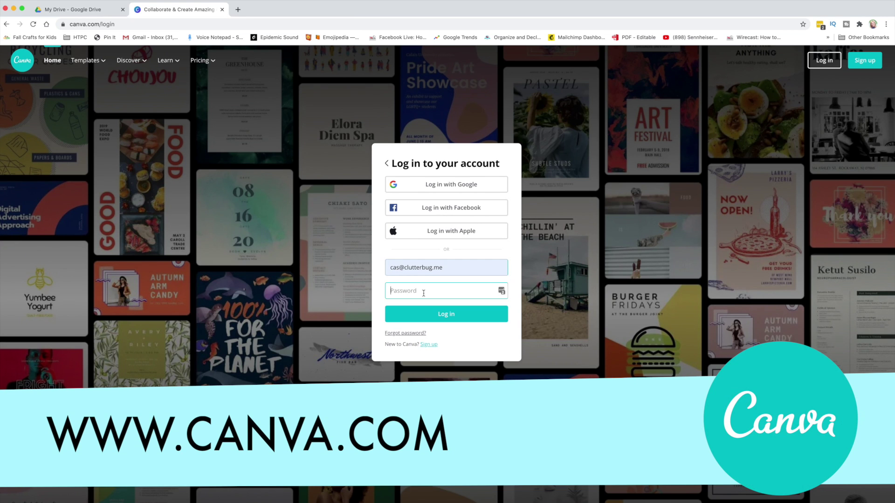
pyautogui.write('••••')
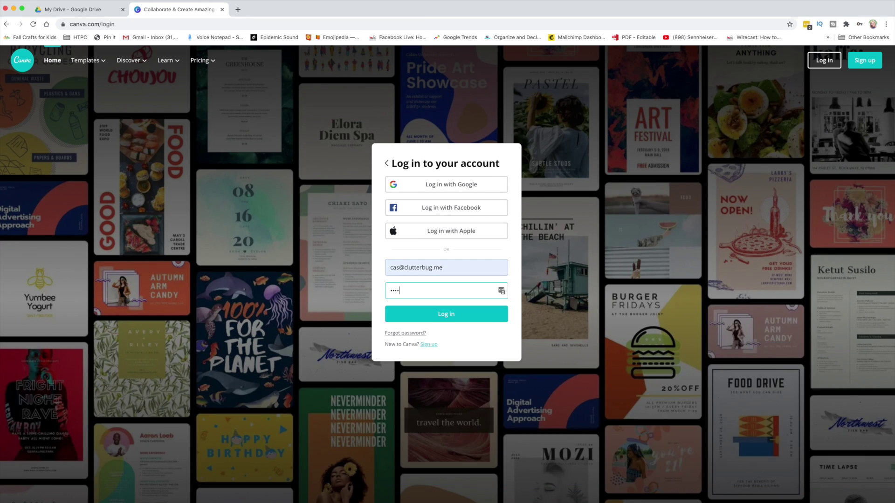
pyautogui.write('•••••')
pyautogui.press('Return')
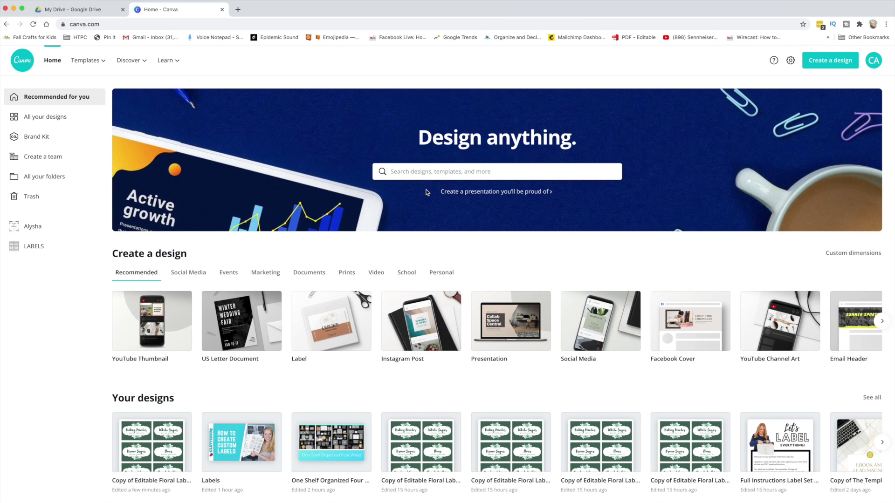
# Create a blank US Letter document design and search its elements for "rectangle"
pyautogui.scroll(-1, 427, 192)
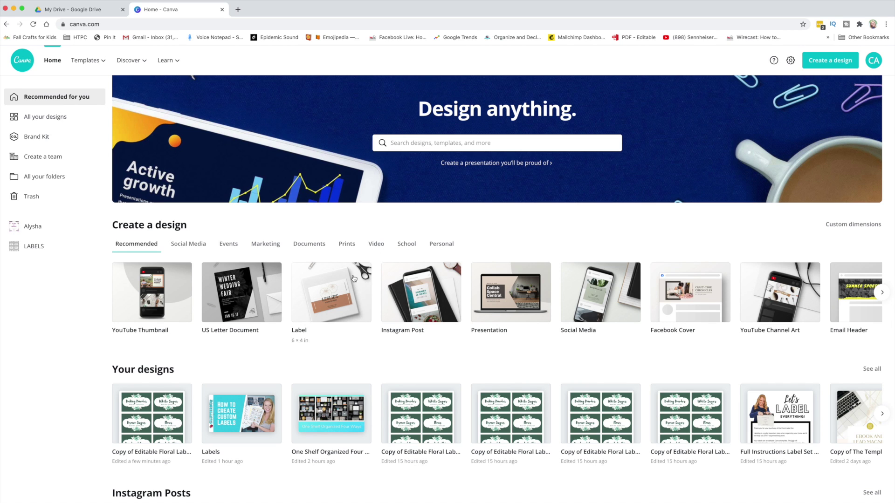
pyautogui.click(266, 295)
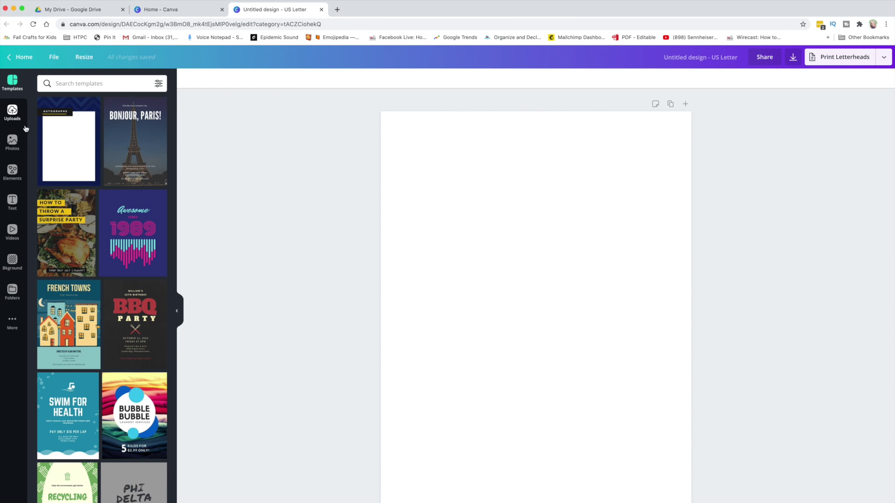
pyautogui.click(13, 171)
pyautogui.click(76, 83)
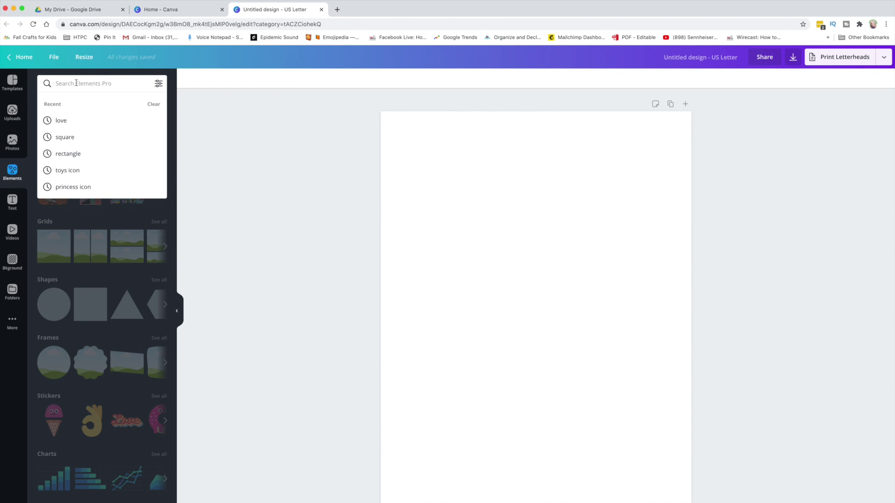
pyautogui.write('rectangle')
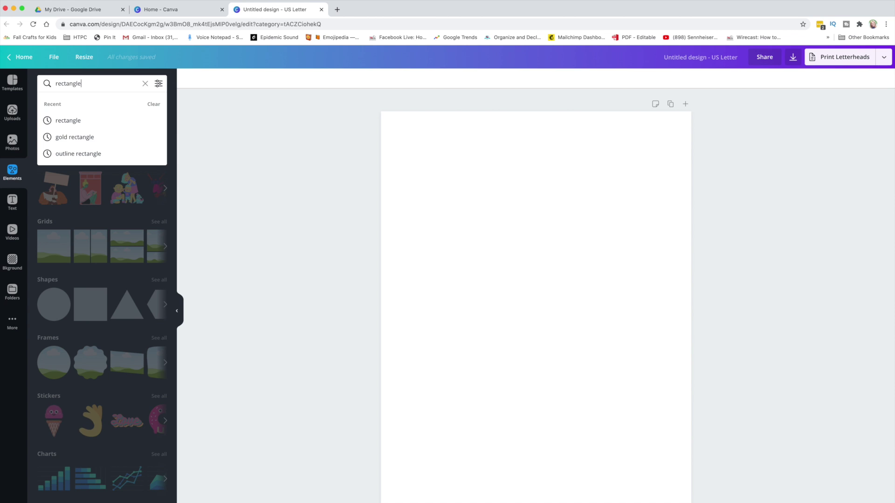
pyautogui.press('Return')
# Place a solid rectangle in the page's upper-left area, sized to nearly half the page width, and put a duplicate beside it on the right
pyautogui.moveTo(65, 133); pyautogui.dragTo(425, 164)
pyautogui.moveTo(499, 315); pyautogui.dragTo(488, 187)
pyautogui.moveTo(565, 166); pyautogui.dragTo(530, 166)
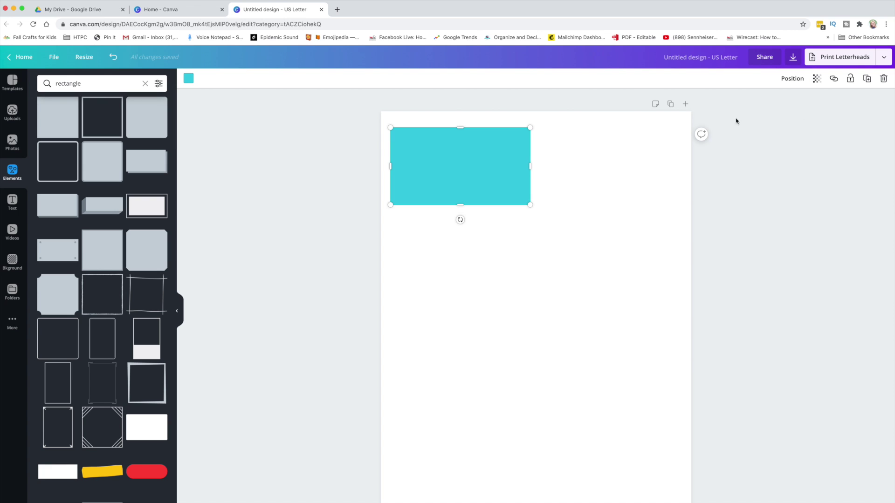
pyautogui.click(865, 82)
pyautogui.moveTo(495, 166); pyautogui.dragTo(620, 164)
# Try pink, light pink, purple and grey fills on the left rectangle, and finish with white
pyautogui.click(443, 182)
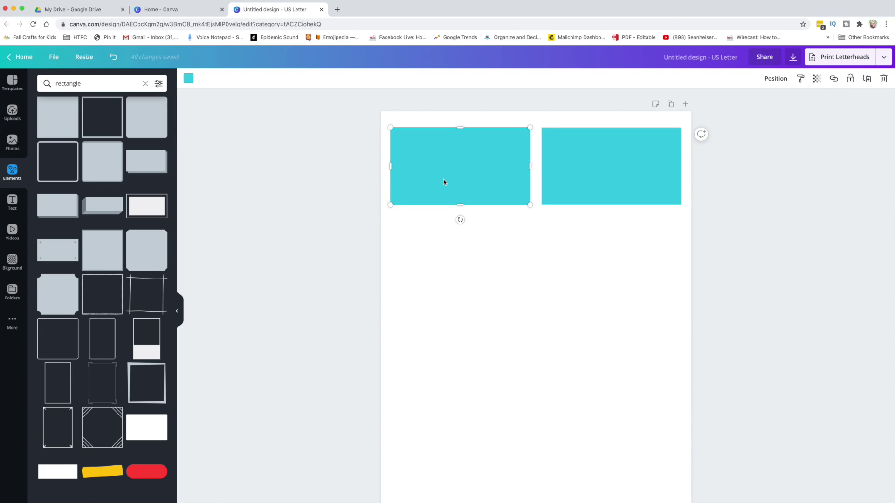
pyautogui.click(189, 79)
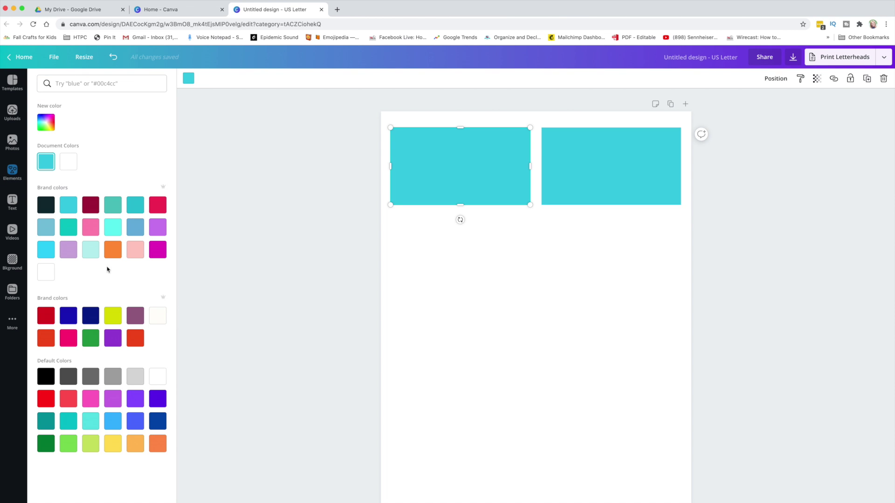
pyautogui.click(91, 230)
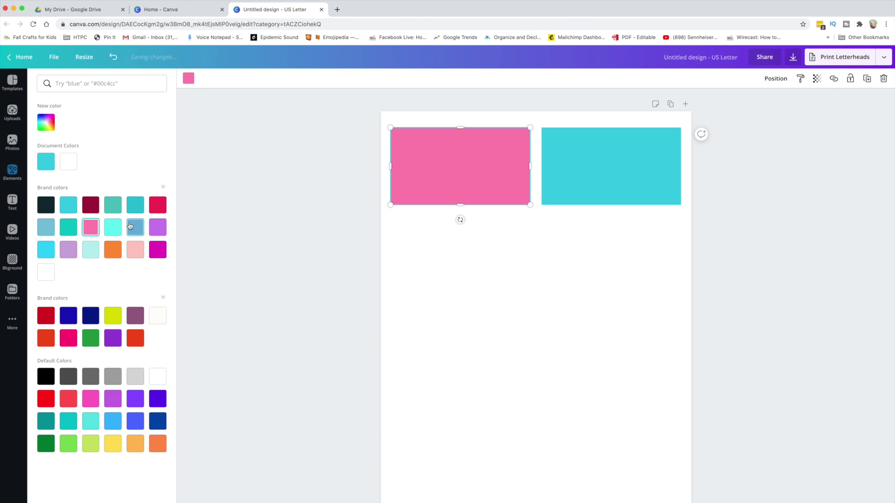
pyautogui.click(134, 254)
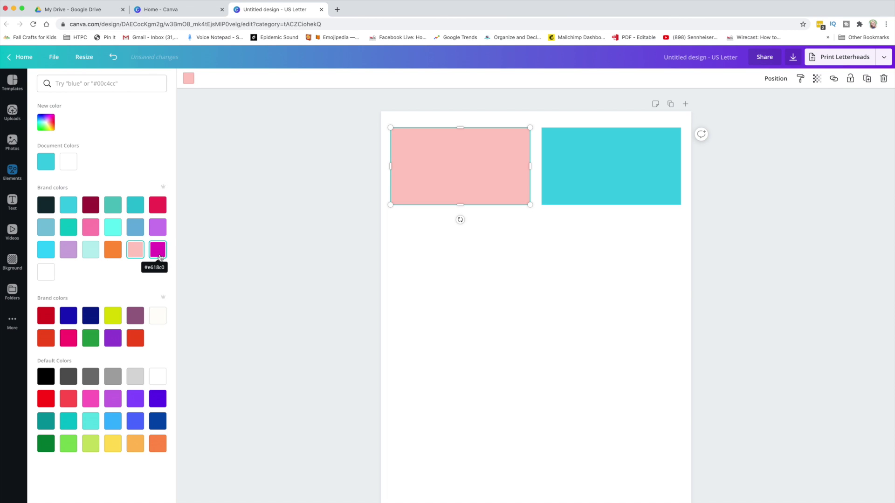
pyautogui.click(161, 229)
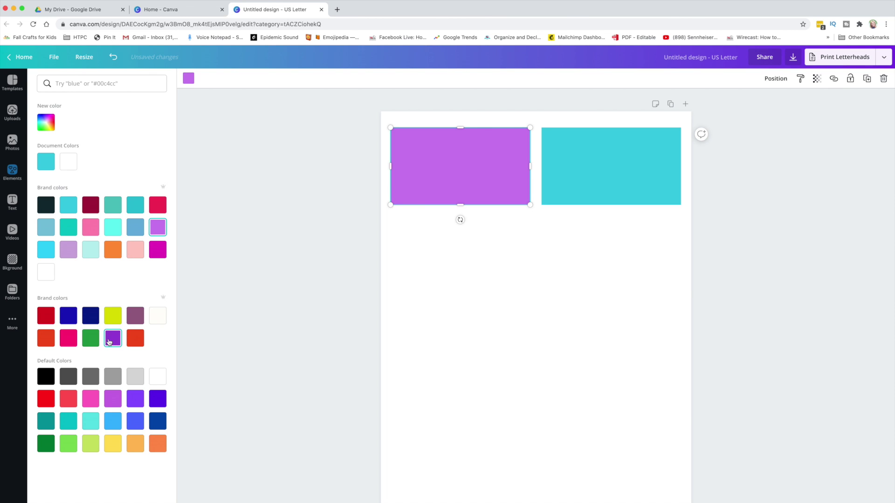
pyautogui.click(112, 381)
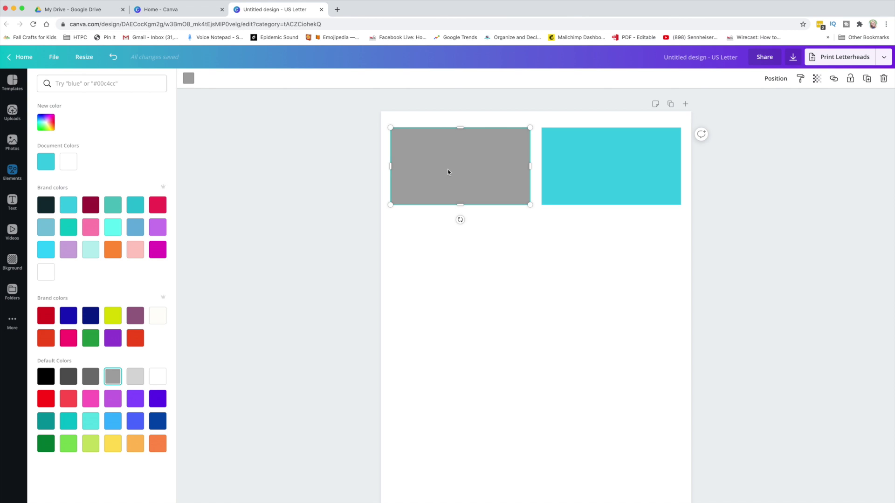
pyautogui.click(159, 375)
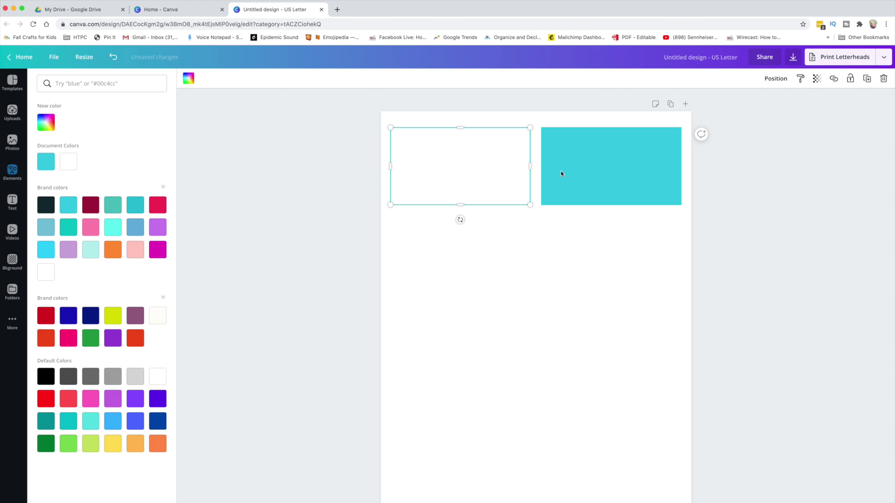
# Search the elements for "rectangle" and add a thin outlined rectangle to the page
pyautogui.click(12, 171)
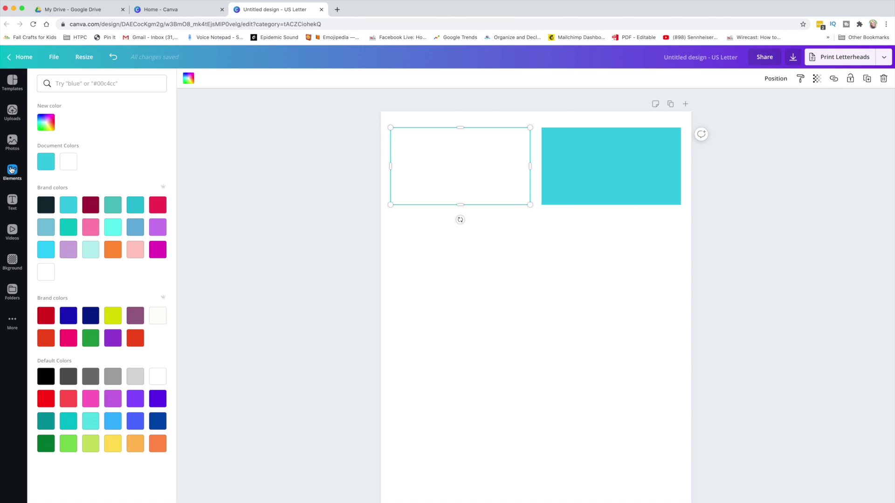
pyautogui.click(93, 82)
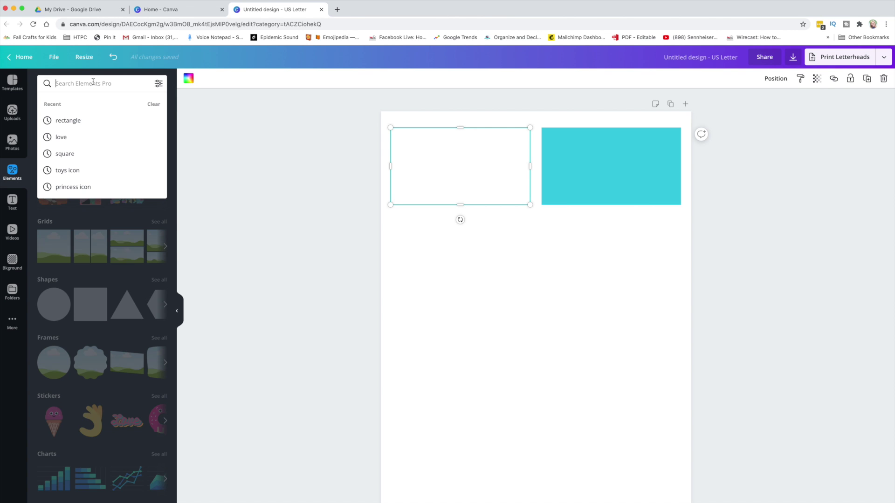
pyautogui.write('rectangle')
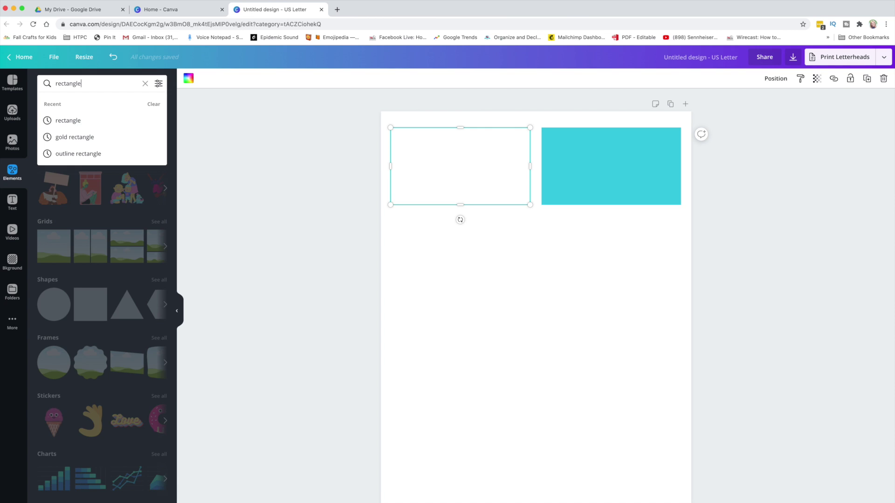
pyautogui.press('Return')
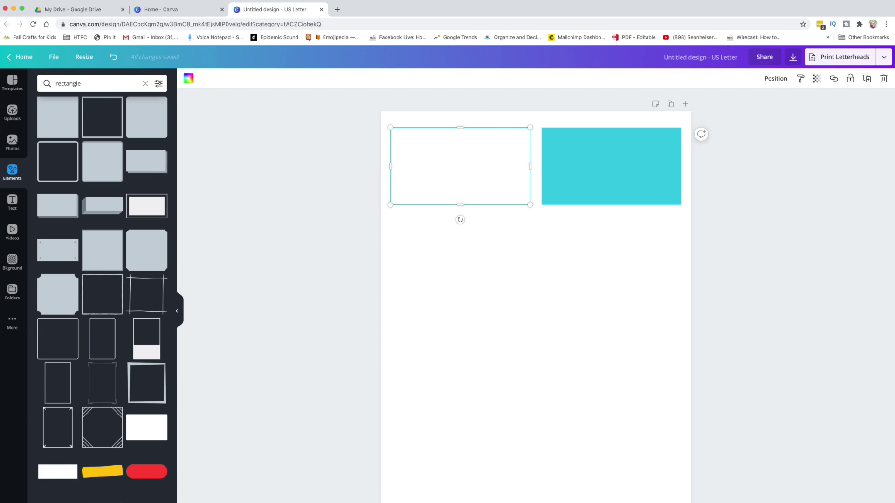
pyautogui.click(55, 381)
# Resize the outlined rectangle, rotate it to landscape and position it over the white rectangle in the page's upper-left area
pyautogui.moveTo(588, 217); pyautogui.dragTo(548, 281)
pyautogui.moveTo(516, 437); pyautogui.dragTo(450, 345)
pyautogui.moveTo(595, 391); pyautogui.dragTo(567, 378)
pyautogui.moveTo(531, 321); pyautogui.dragTo(505, 186)
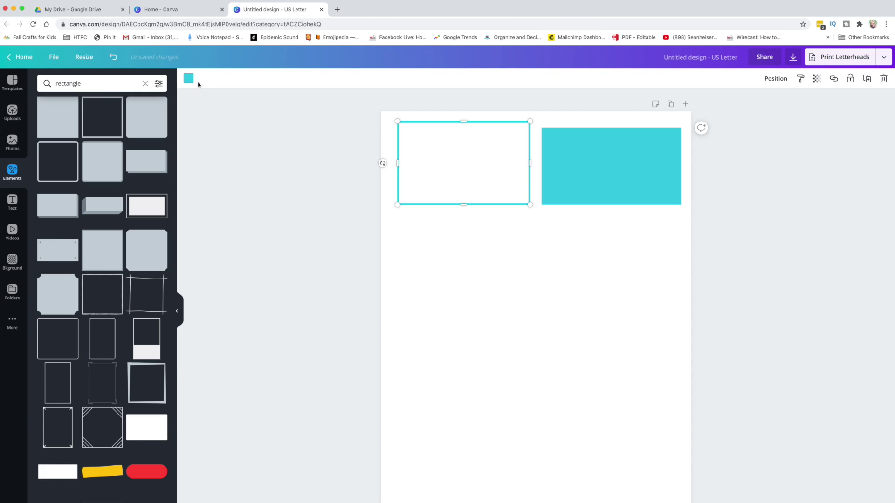
# Change the outlined rectangle's colour to the near-black brand colour and delete the turquoise rectangle beside it
pyautogui.click(189, 78)
pyautogui.click(45, 205)
pyautogui.click(585, 166)
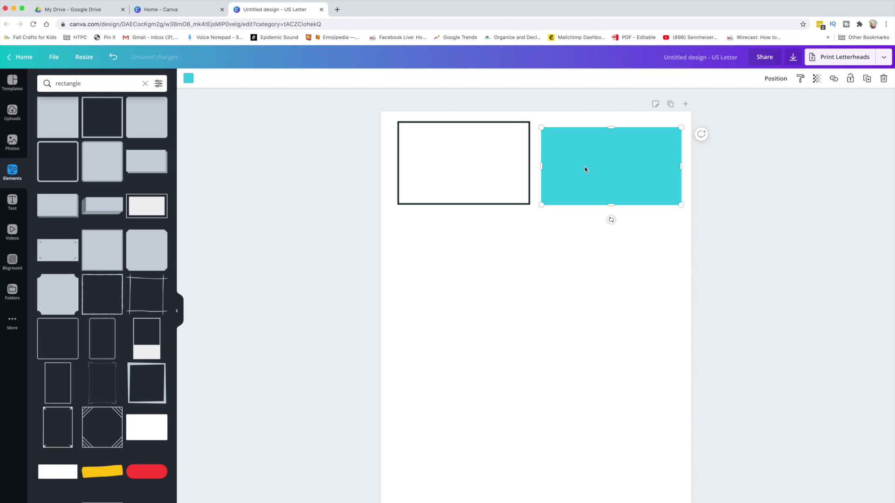
pyautogui.press('Delete')
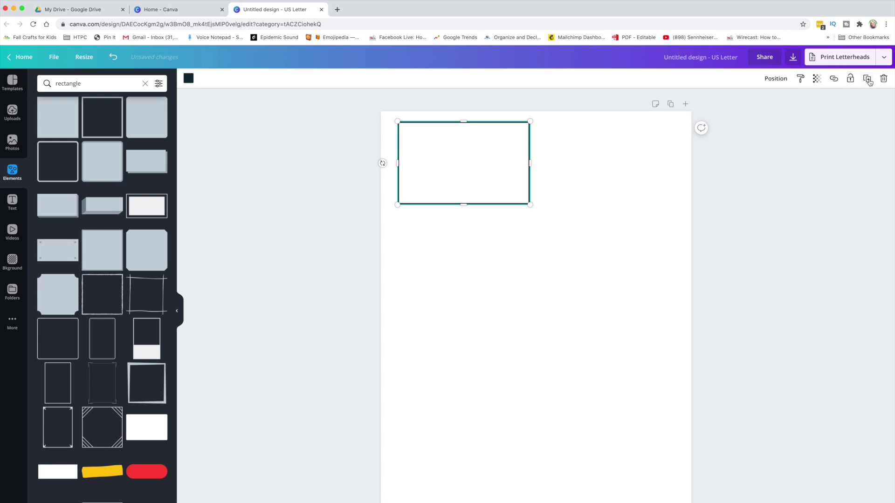
# Duplicate the dark outlined rectangle and align the copy beside the original on the right
pyautogui.click(866, 81)
pyautogui.moveTo(499, 167); pyautogui.dragTo(631, 158)
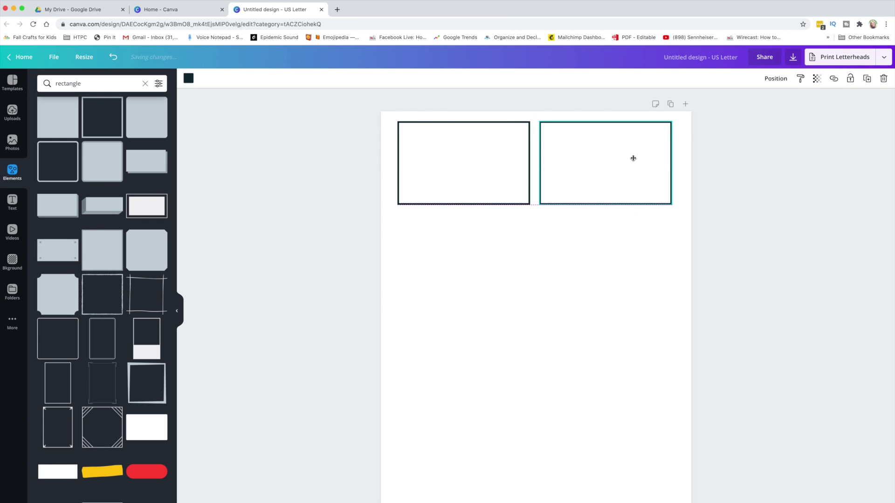
pyautogui.click(635, 303)
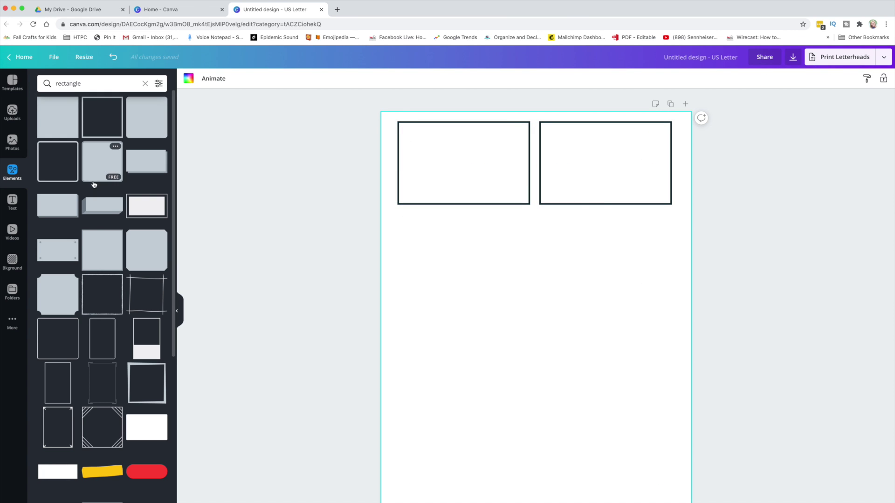
# Add a heading reading "Flour", enlarge it to about size 77.9 and place it inside the left outlined rectangle
pyautogui.click(13, 201)
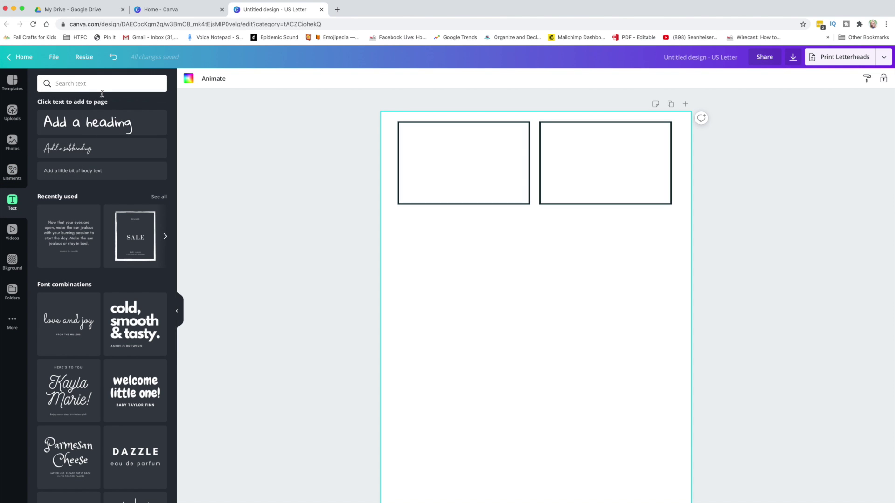
pyautogui.click(95, 122)
pyautogui.click(485, 313)
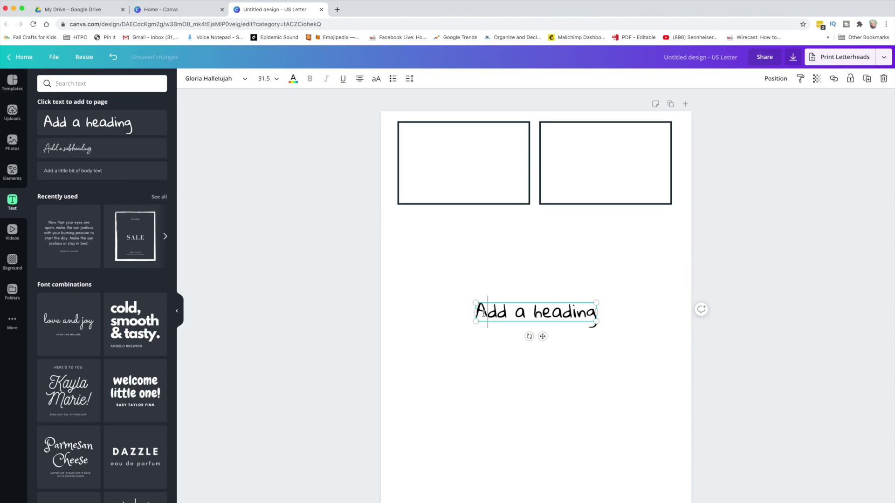
pyautogui.moveTo(512, 311); pyautogui.dragTo(592, 312)
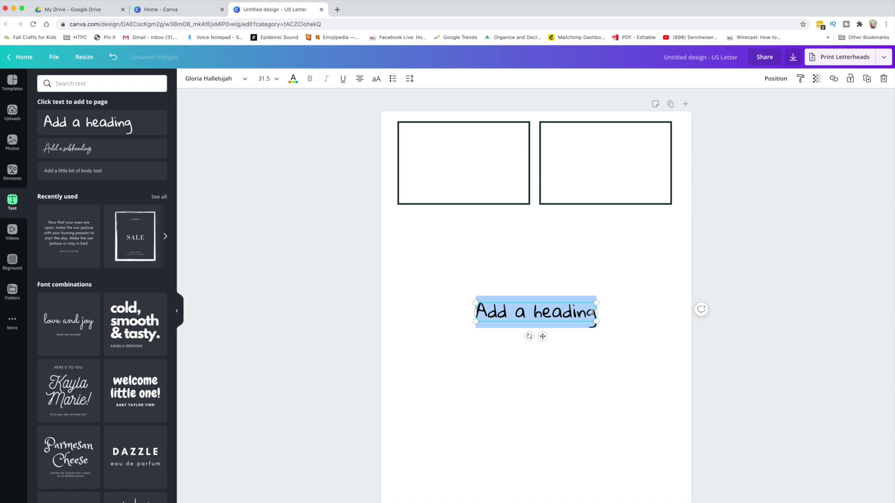
pyautogui.write('Flour')
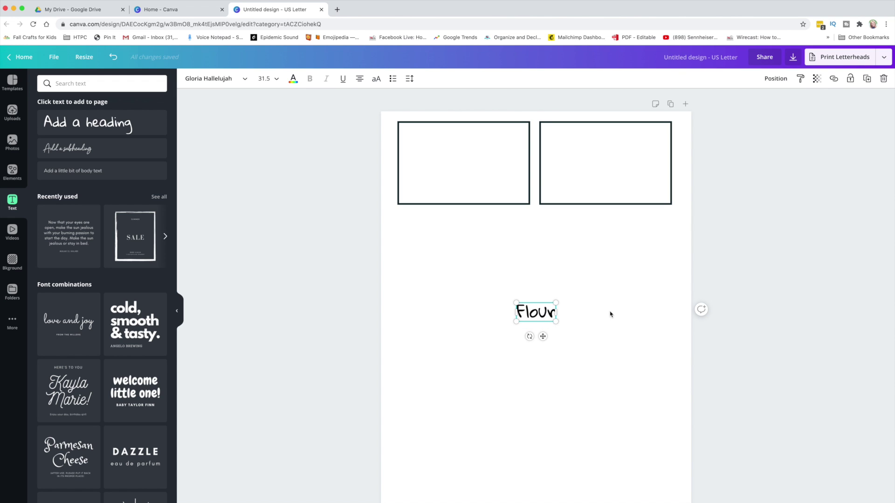
pyautogui.moveTo(554, 321); pyautogui.dragTo(506, 186)
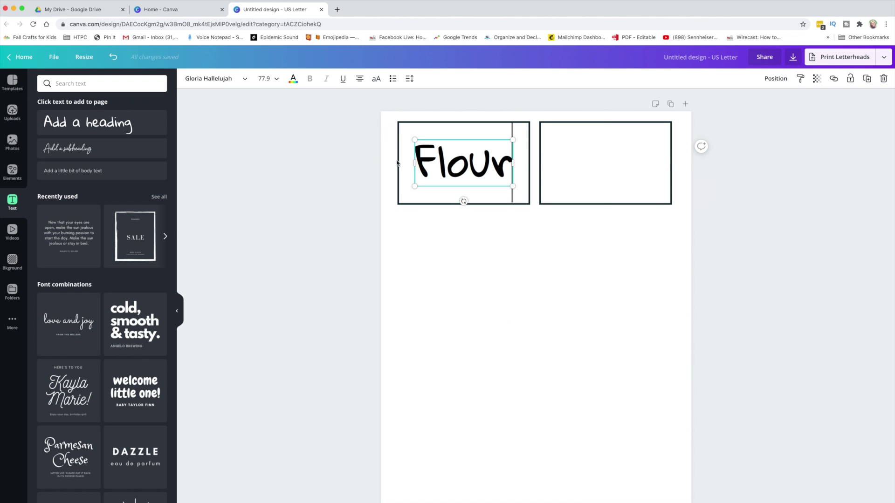
# Search the fonts for "play" and set the "Flour" text to Playlist Script
pyautogui.click(240, 80)
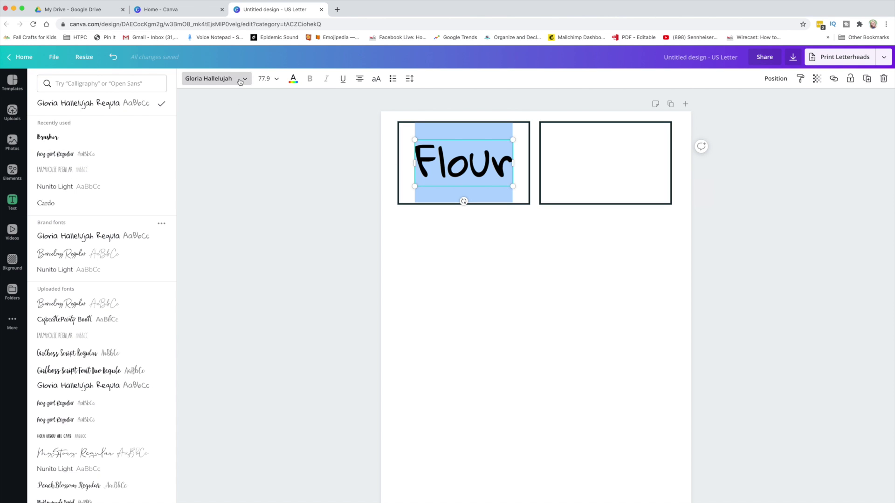
pyautogui.click(103, 81)
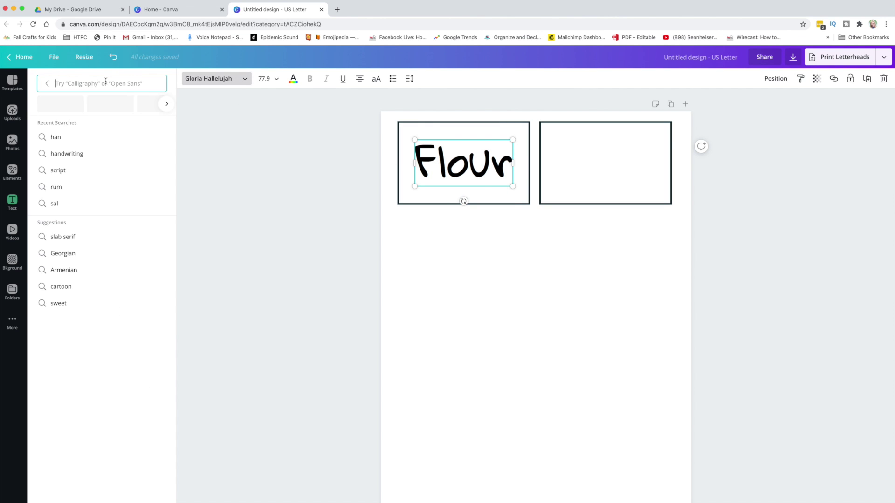
pyautogui.write('play')
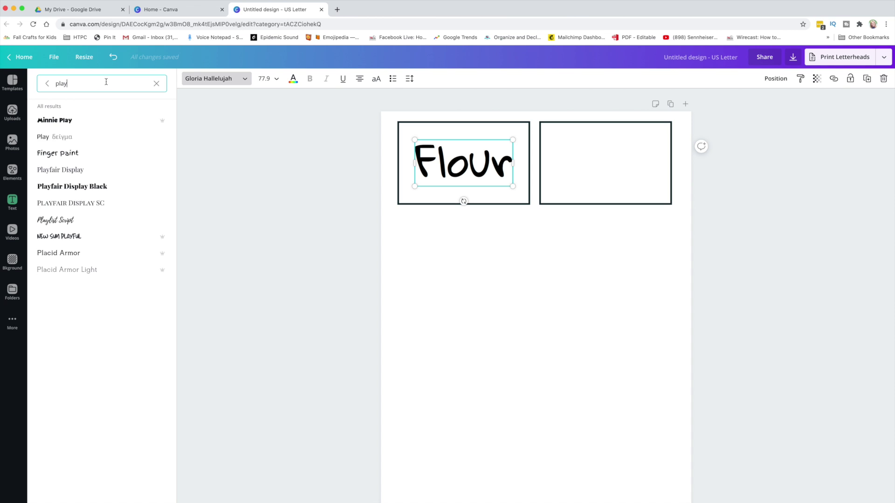
pyautogui.click(65, 226)
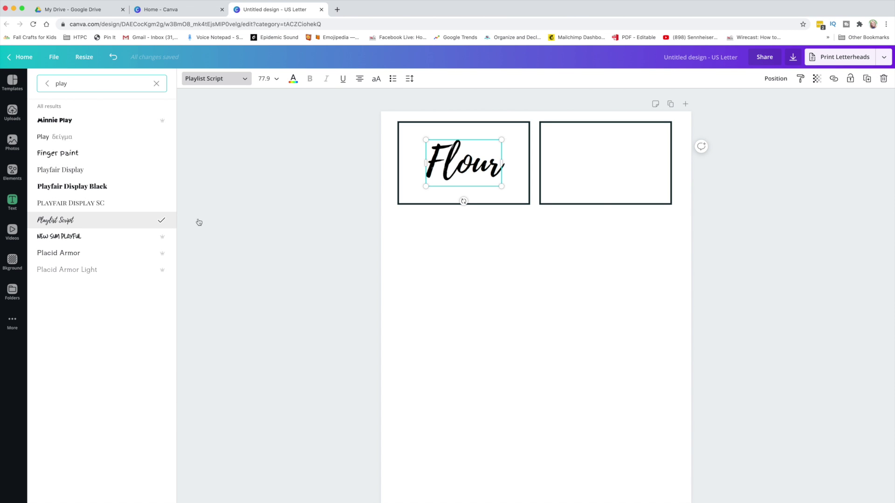
# Enlarge the "Flour" text to about size 109 and centre it within the left outlined rectangle
pyautogui.moveTo(501, 184); pyautogui.dragTo(531, 210)
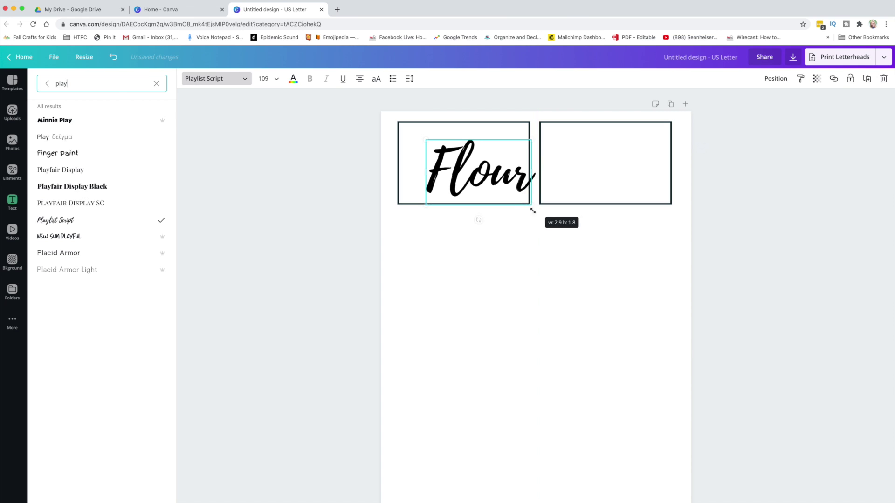
pyautogui.click(491, 186)
pyautogui.moveTo(472, 174); pyautogui.dragTo(459, 169)
pyautogui.click(547, 265)
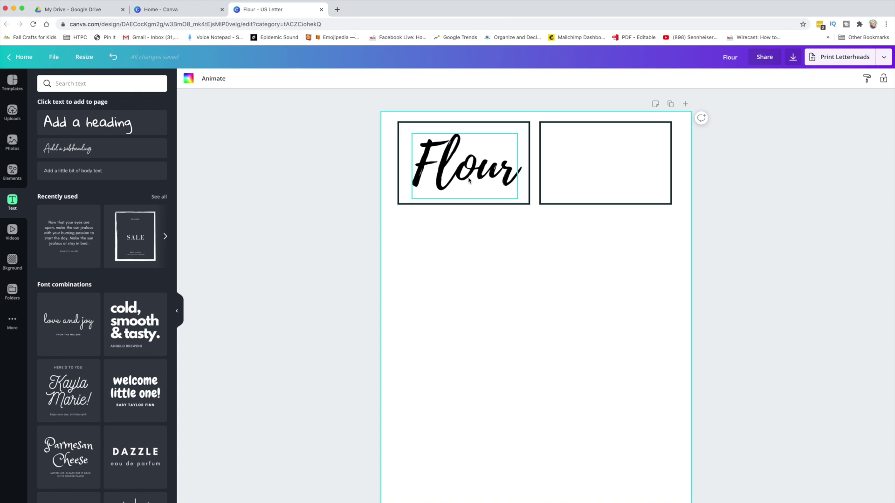
# Duplicate the "Flour" label with its outlined rectangle and align the copy directly below the original
pyautogui.moveTo(506, 192); pyautogui.dragTo(534, 215)
pyautogui.click(867, 78)
pyautogui.moveTo(503, 176); pyautogui.dragTo(496, 255)
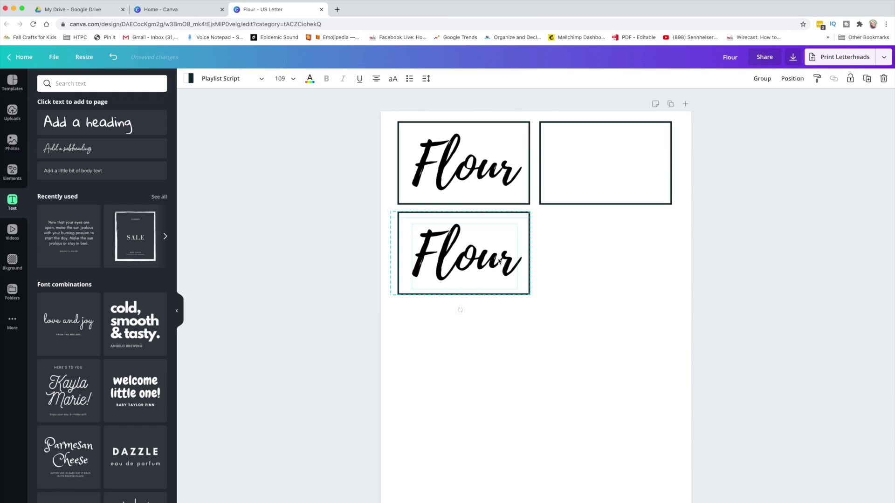
pyautogui.click(541, 264)
# Replace the lower label's text with "Sugar" and fit it on one line at about size 94.3 inside the rectangle
pyautogui.doubleClick(499, 263)
pyautogui.moveTo(517, 264); pyautogui.dragTo(421, 255)
pyautogui.doubleClick(417, 255)
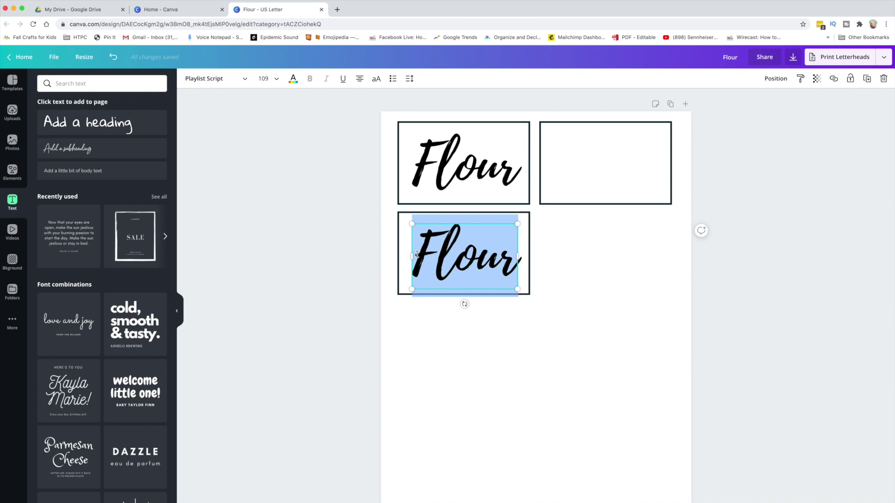
pyautogui.write('Sugar')
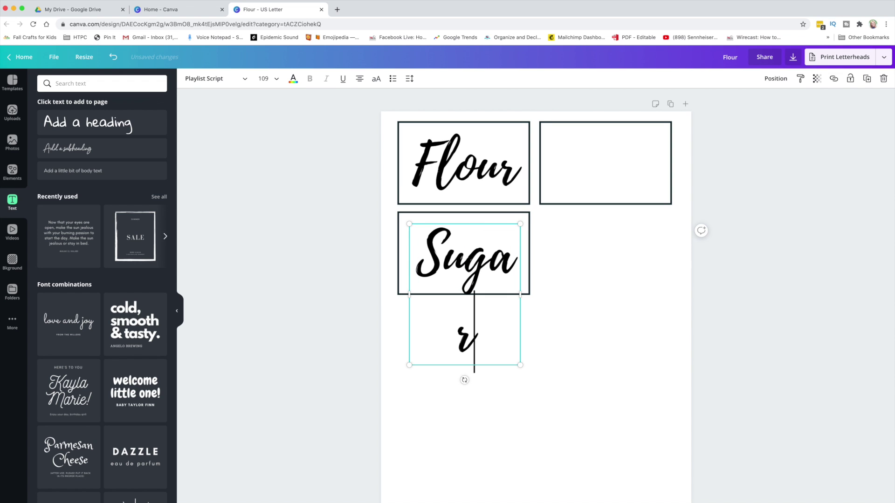
pyautogui.moveTo(520, 294); pyautogui.dragTo(493, 265)
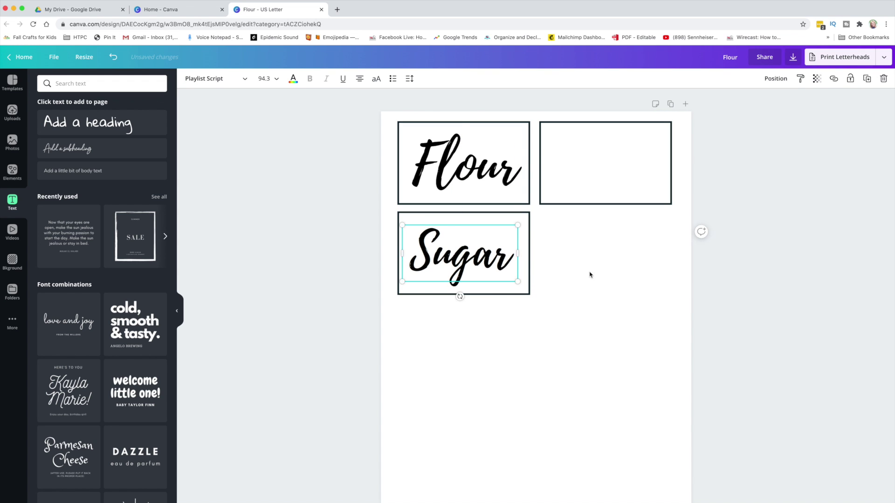
# Duplicate the "Sugar" text into the empty upper-right rectangle and change the copy's wording to "Baking Powder"
pyautogui.click(867, 78)
pyautogui.moveTo(485, 261); pyautogui.dragTo(625, 164)
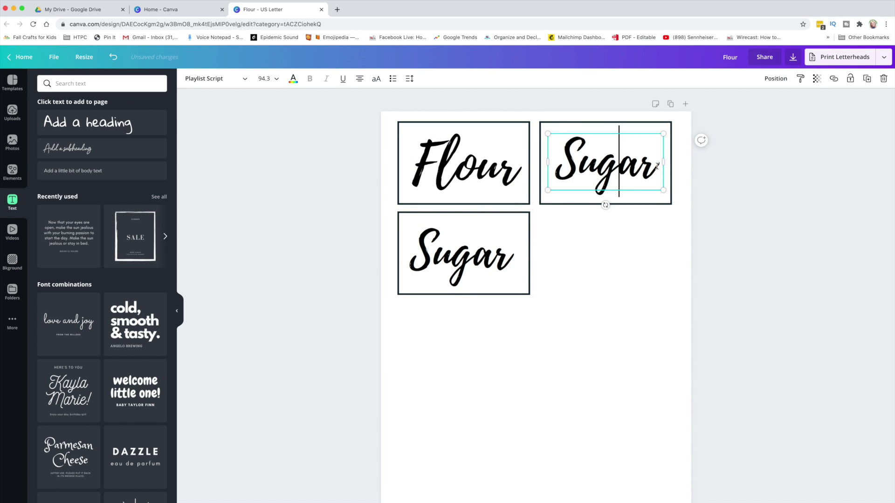
pyautogui.moveTo(657, 166); pyautogui.dragTo(566, 162)
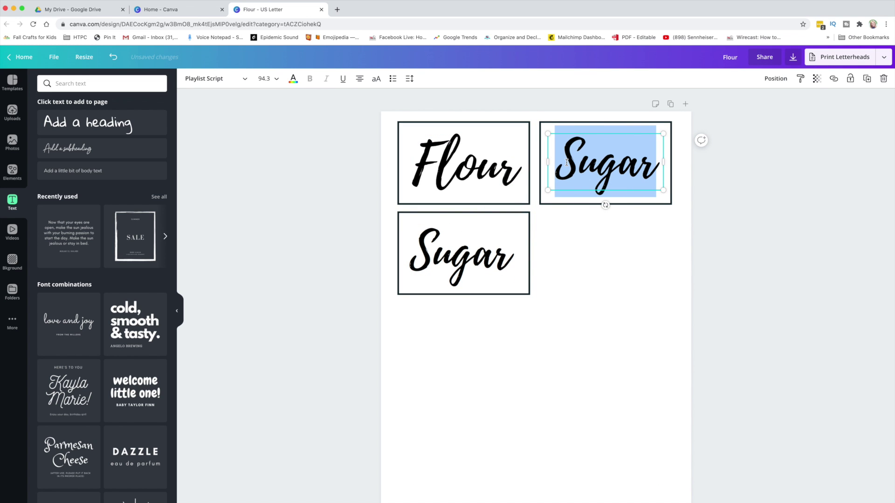
pyautogui.write('Bakin')
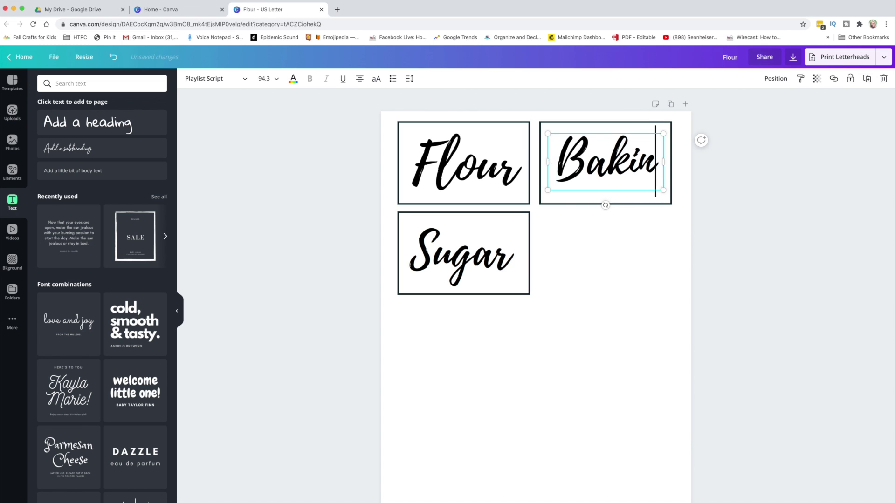
pyautogui.write('g Powder')
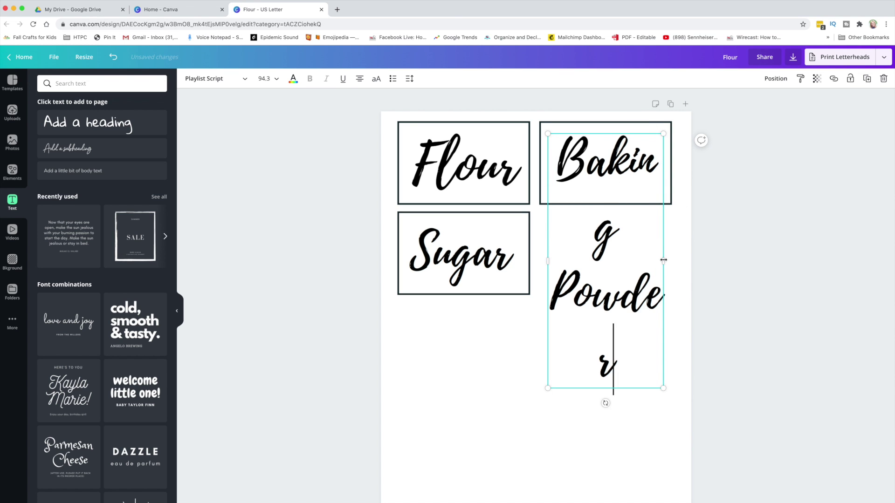
# Shrink the "Baking Powder" text to about size 54.8 on two lines and reduce its line height to fit the rectangle
pyautogui.moveTo(663, 260); pyautogui.dragTo(563, 157)
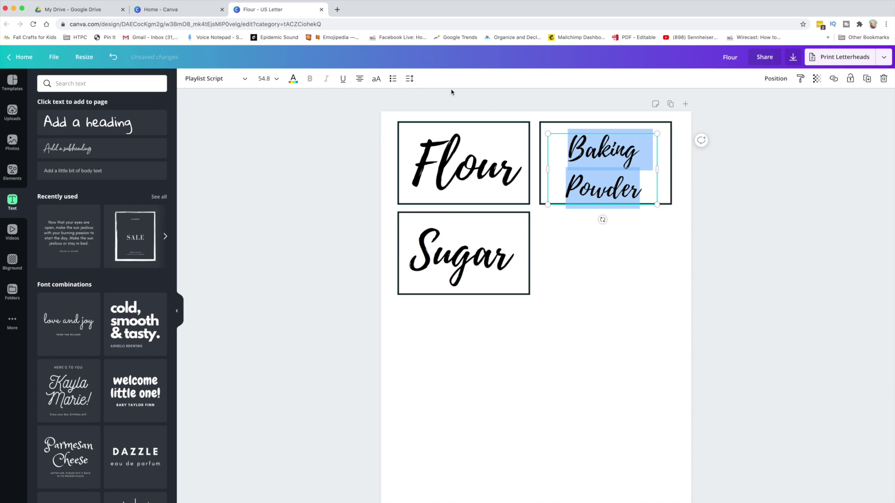
pyautogui.click(410, 80)
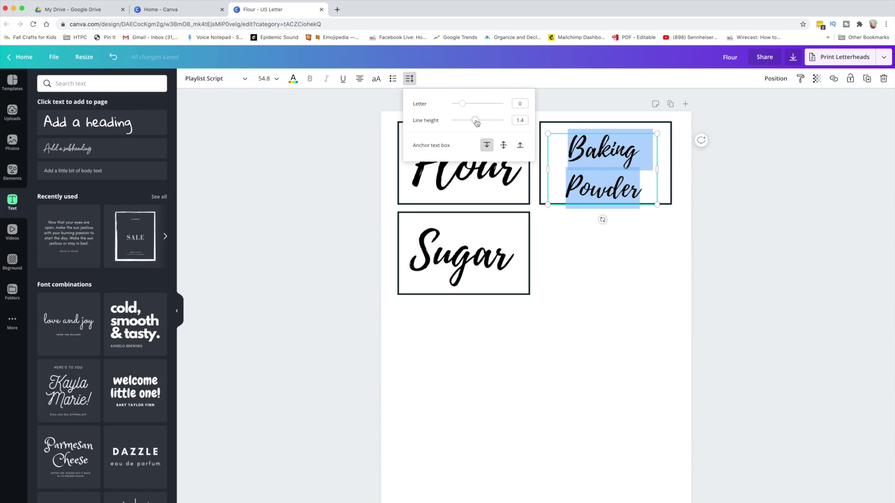
pyautogui.moveTo(475, 122)
pyautogui.mouseDown()
pyautogui.moveTo(463, 122)
pyautogui.moveTo(501, 122)
pyautogui.moveTo(467, 122)
pyautogui.mouseUp()
pyautogui.click(593, 259)
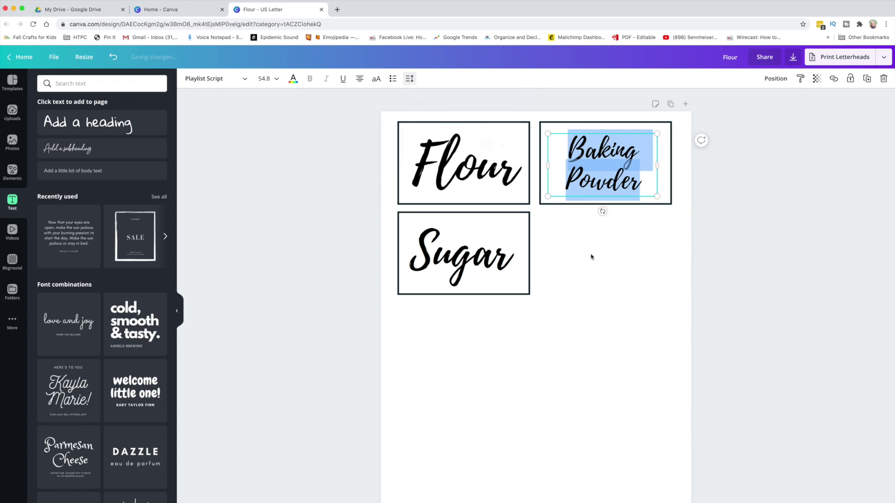
pyautogui.moveTo(613, 196); pyautogui.dragTo(612, 197)
pyautogui.click(600, 295)
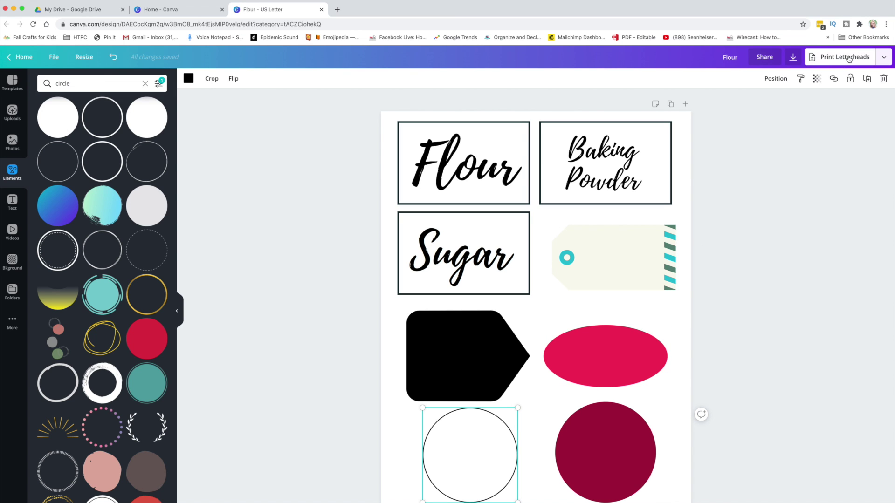
# Download the label sheet as a PDF Print file without crop marks and bleed
pyautogui.click(796, 57)
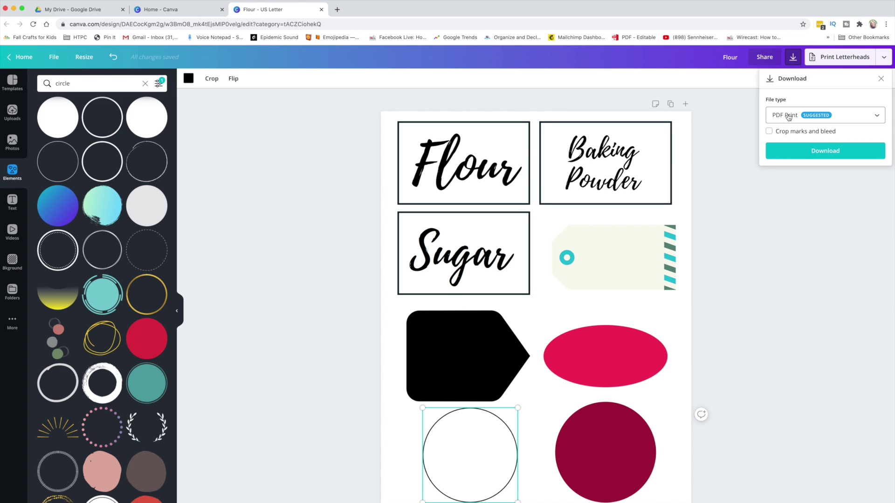
pyautogui.click(872, 123)
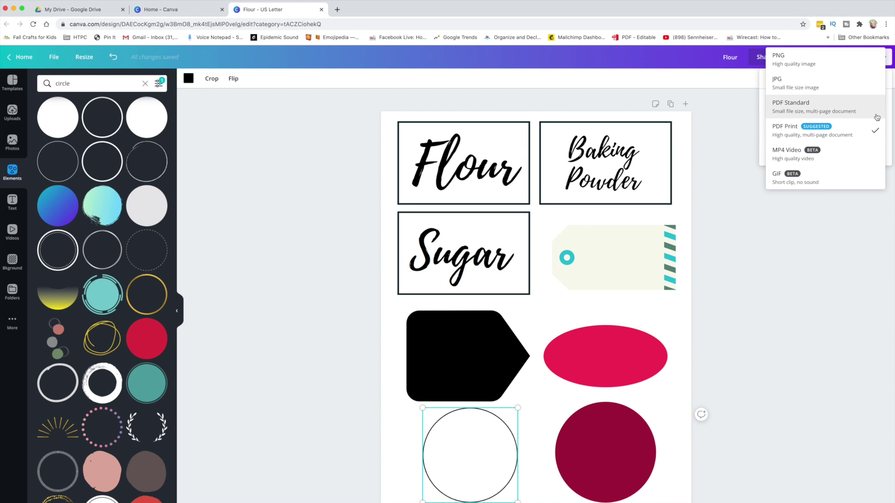
pyautogui.click(804, 129)
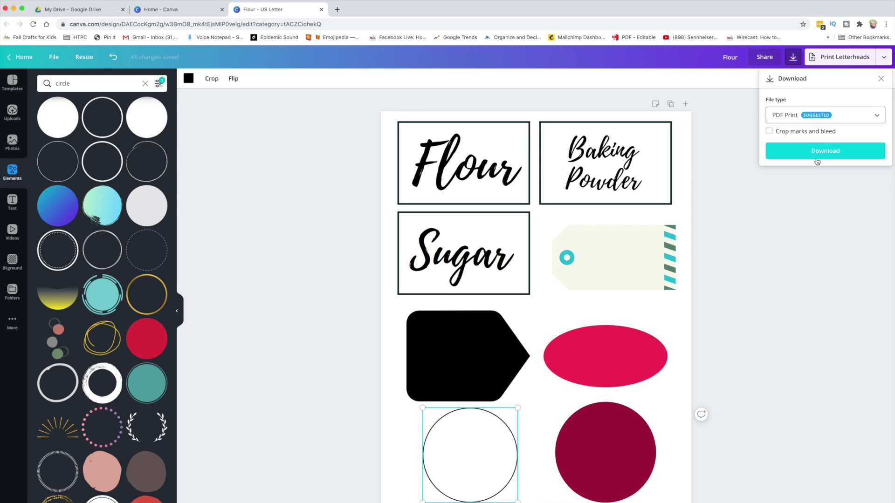
pyautogui.click(818, 157)
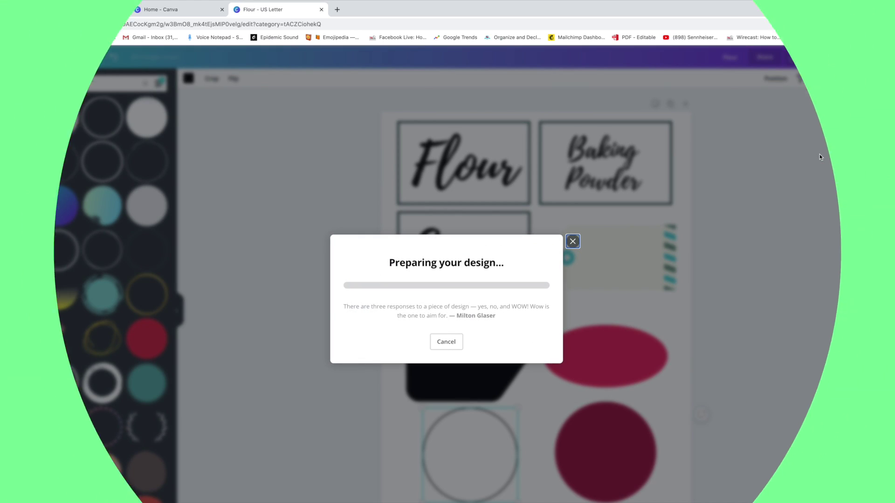